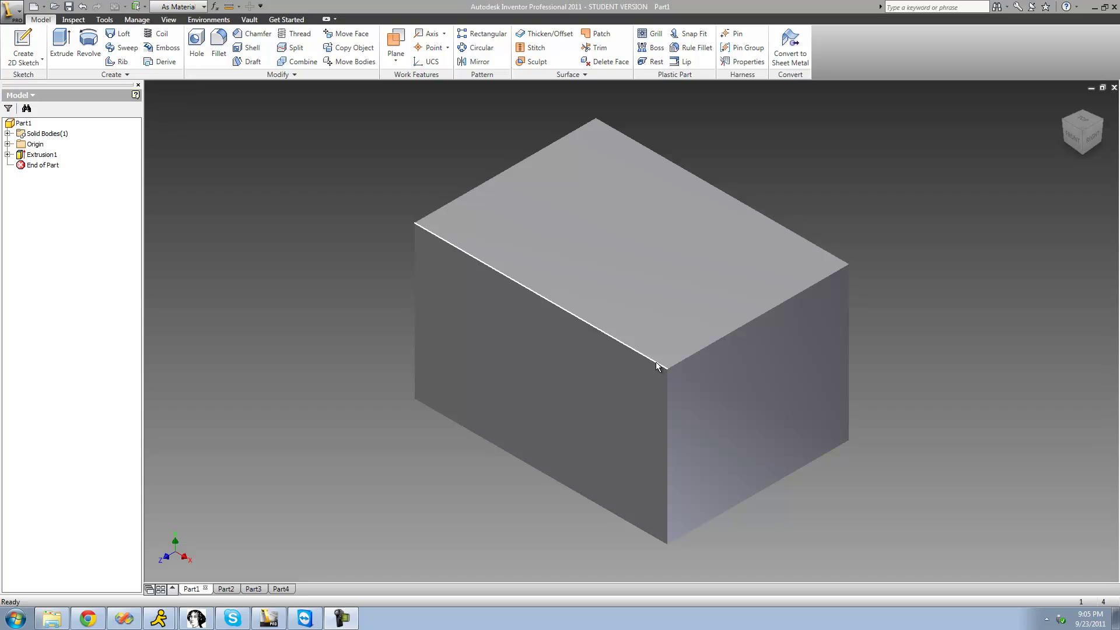
Create a Two Coplanar Edges work plane diagonally through the box's bottom-front and top-back edges
mouse_move(656, 364)
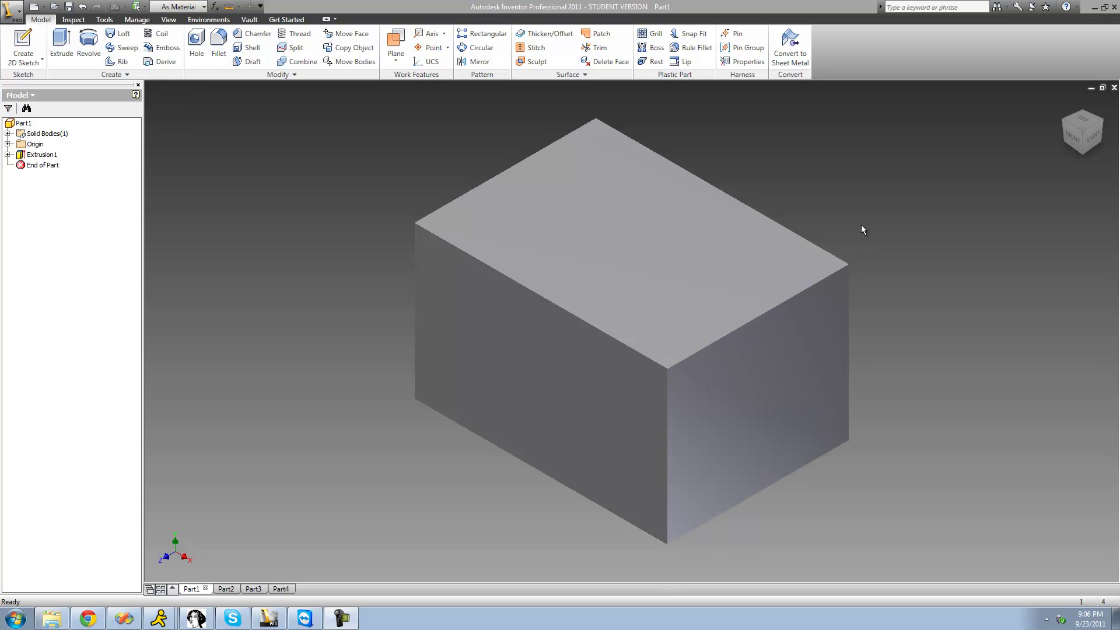
left_click(396, 58)
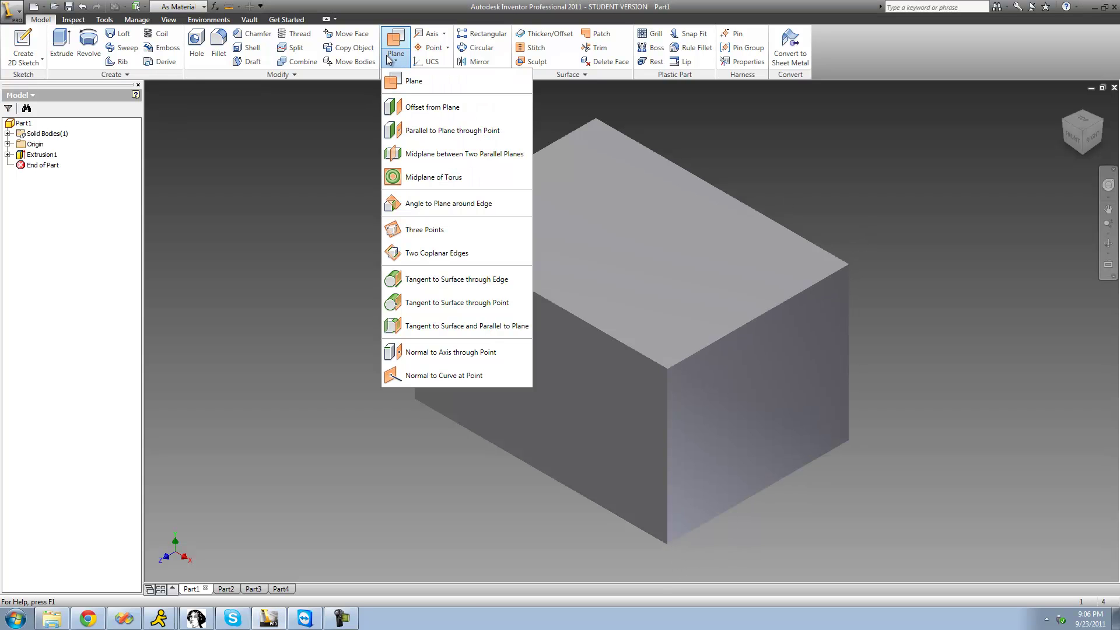
left_click(435, 257)
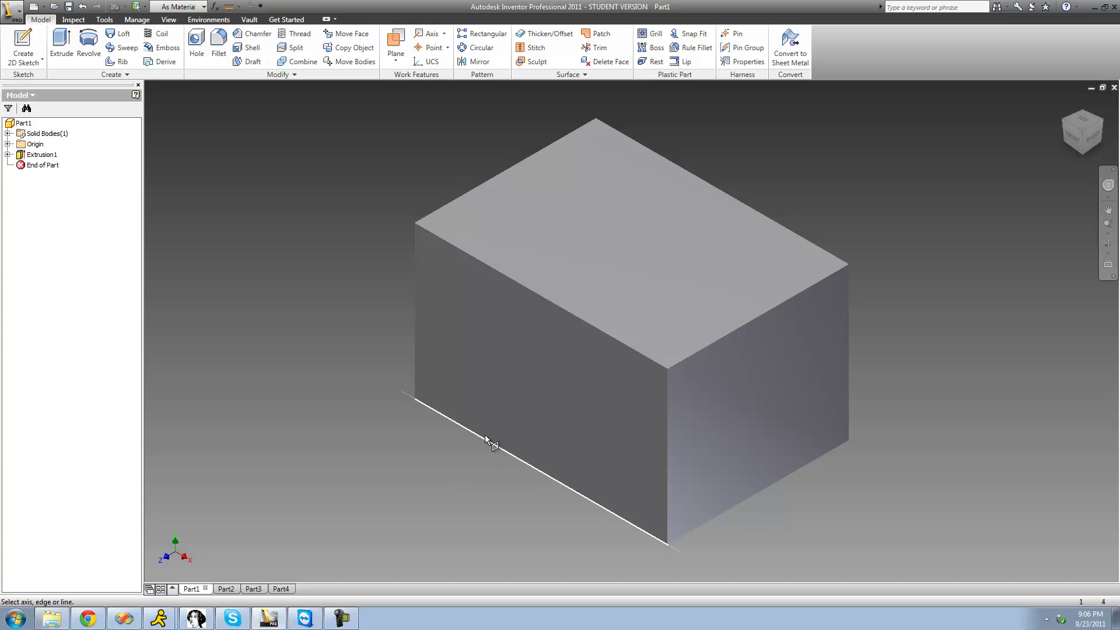
left_click(794, 231)
Inspect the diagonal Work Plane3 from the right and angled views, then return to the home isometric view
left_click(1108, 244)
left_click_drag(763, 284, 601, 270)
right_click(455, 216)
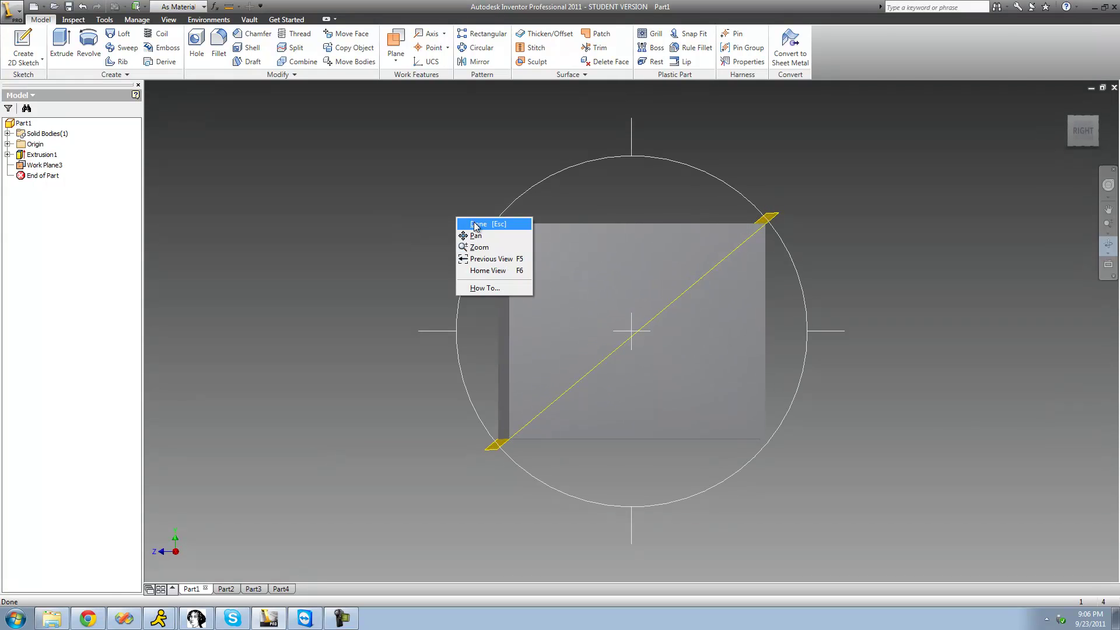
left_click(484, 224)
left_click(1081, 145)
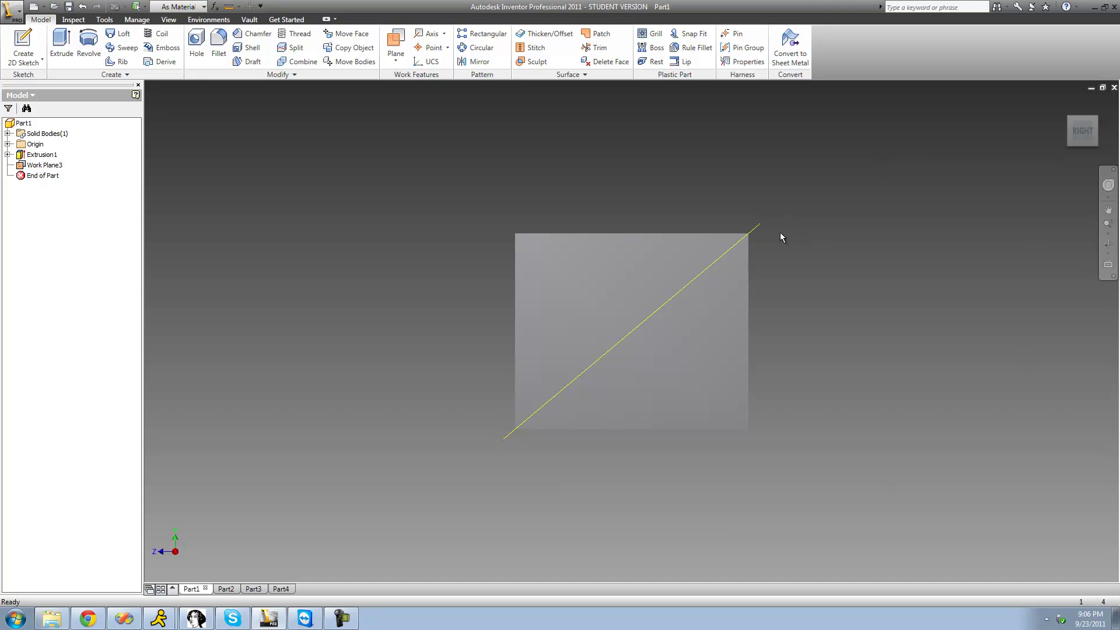
left_click(1108, 244)
left_click_drag(622, 298, 678, 322)
right_click(678, 322)
left_click(700, 328)
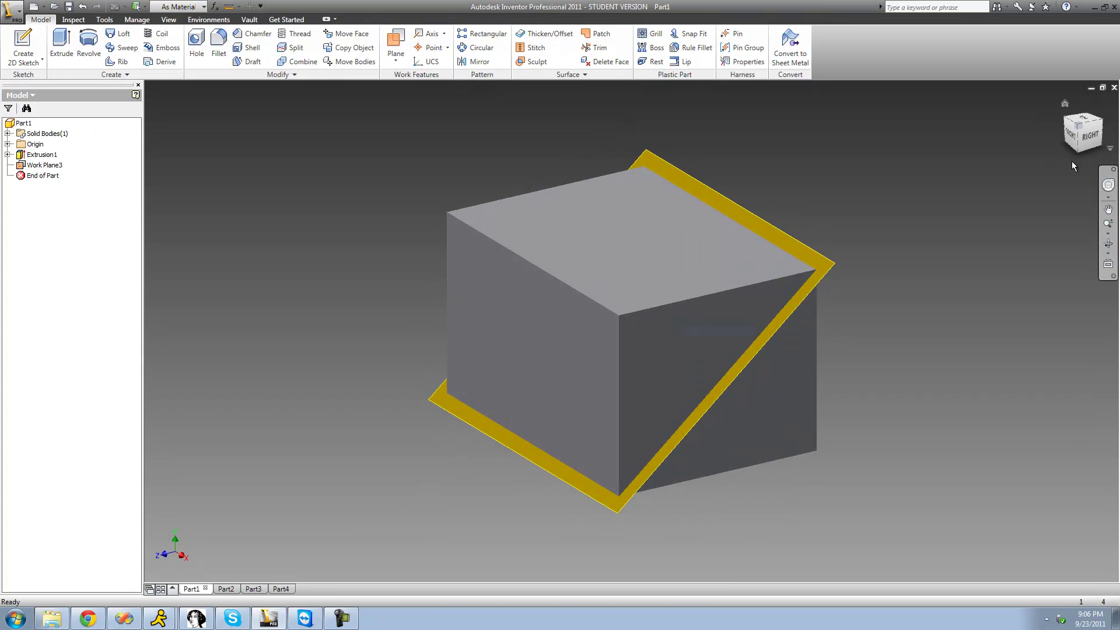
left_click(1079, 128)
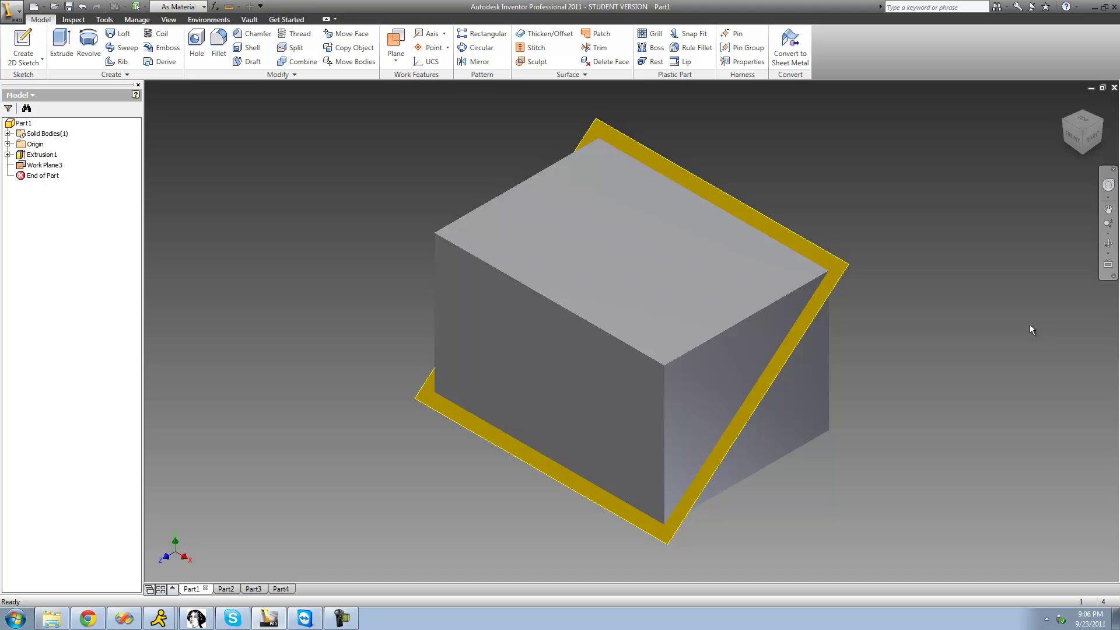
Create a Two Coplanar Edges work plane through two opposite top edges of the box
left_click(396, 58)
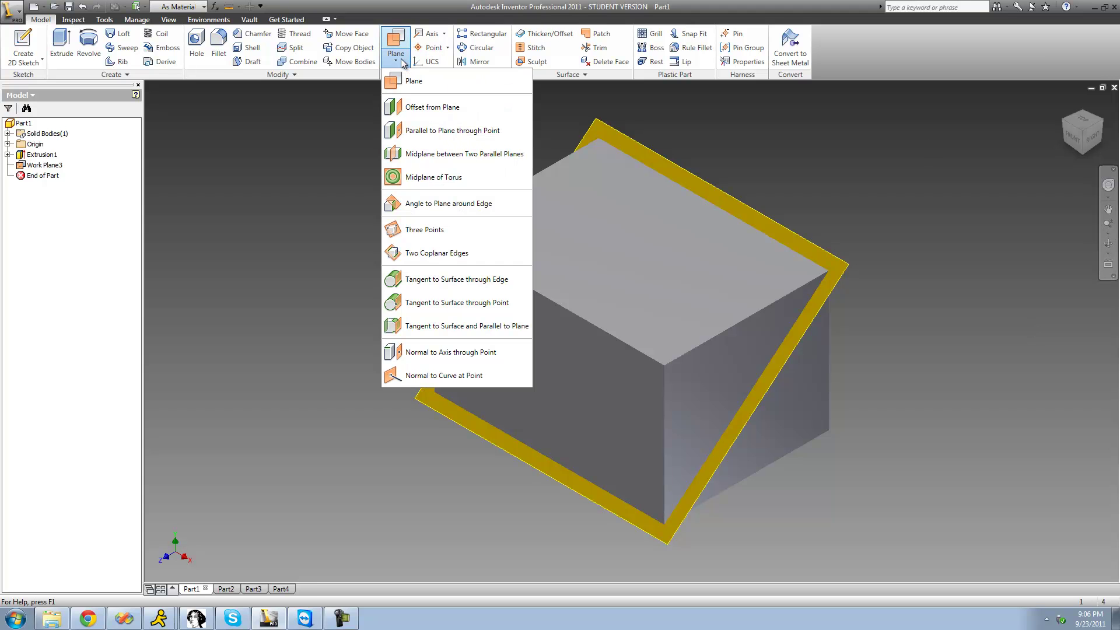
left_click(435, 252)
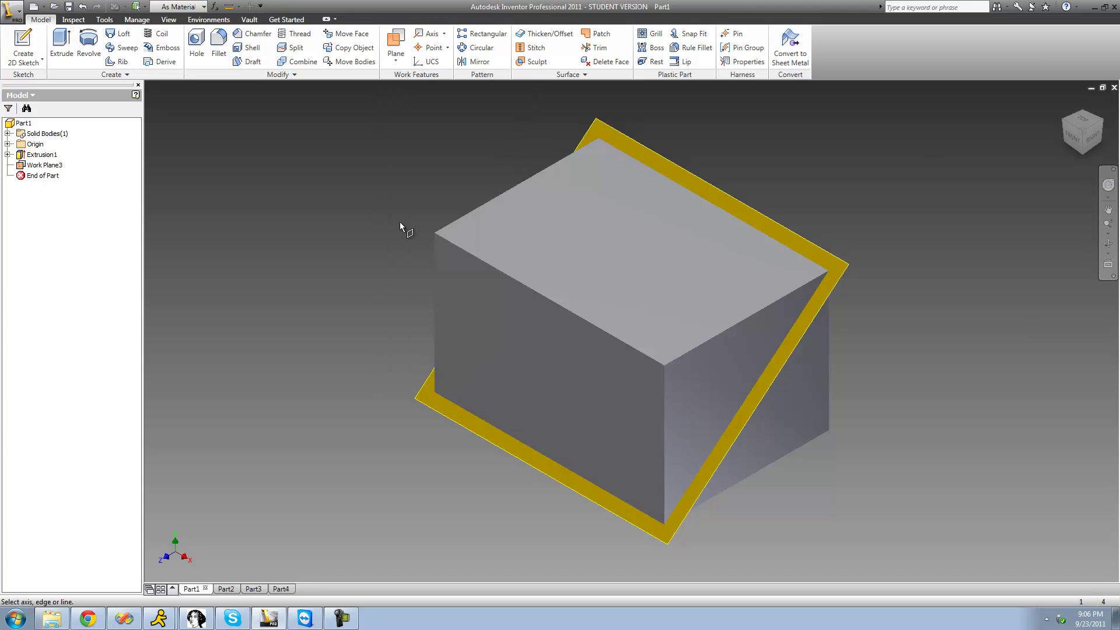
left_click(480, 260)
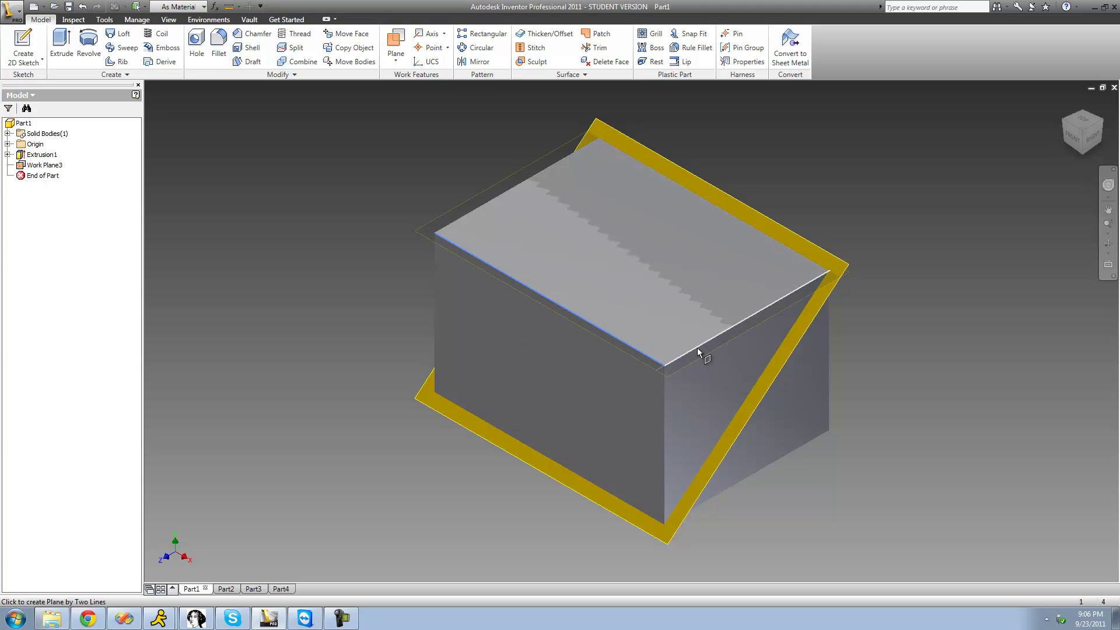
left_click(697, 348)
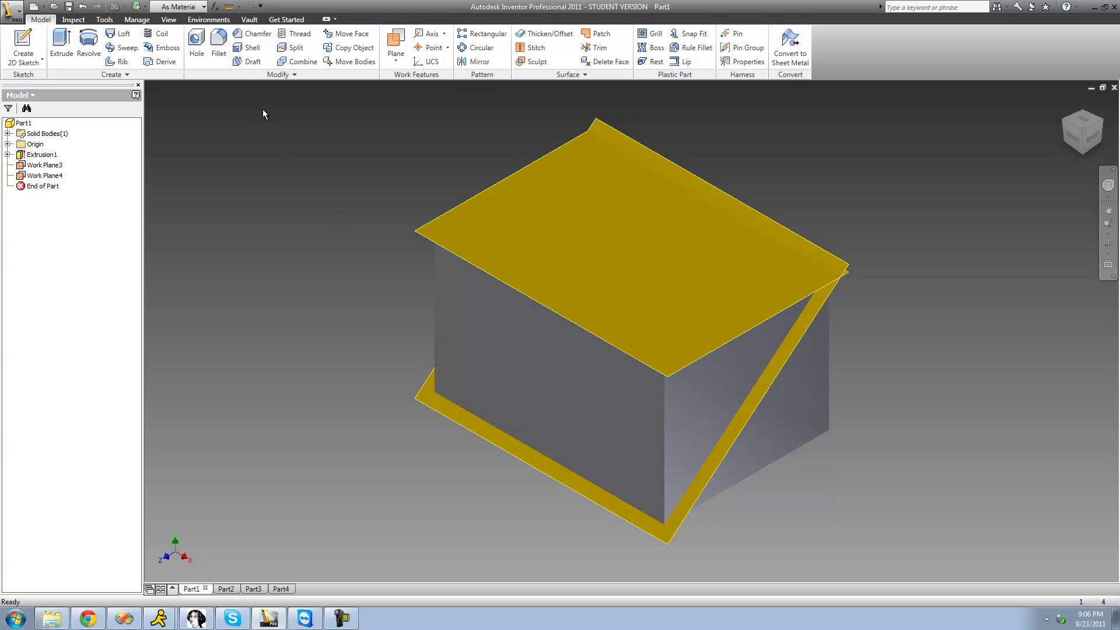
Orbit the box to check the new top Work Plane4
left_click(1108, 247)
left_click_drag(671, 304, 642, 287)
right_click(371, 205)
left_click(389, 213)
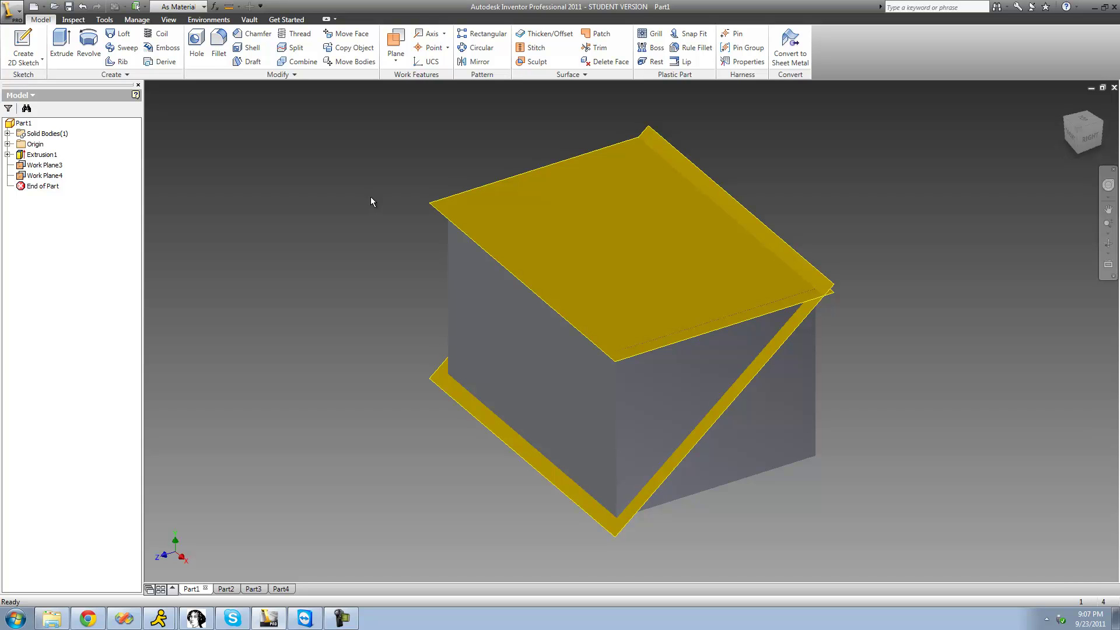
Switch to Part2, view the stepped block from the front, orbit it to an angled view, and show the Plane options
left_click(226, 588)
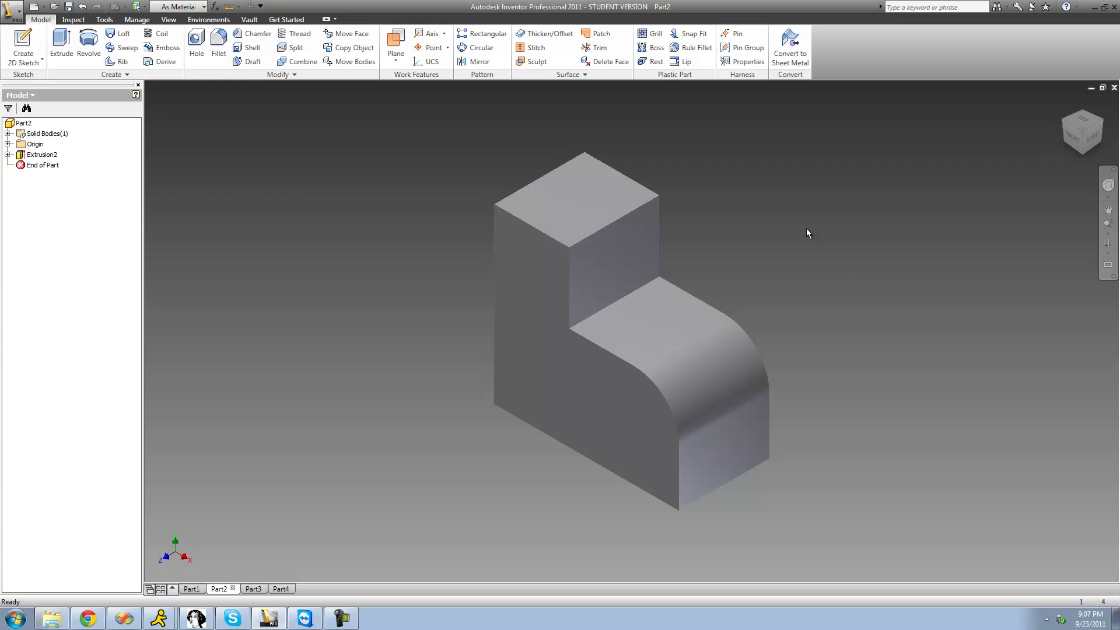
left_click(1074, 136)
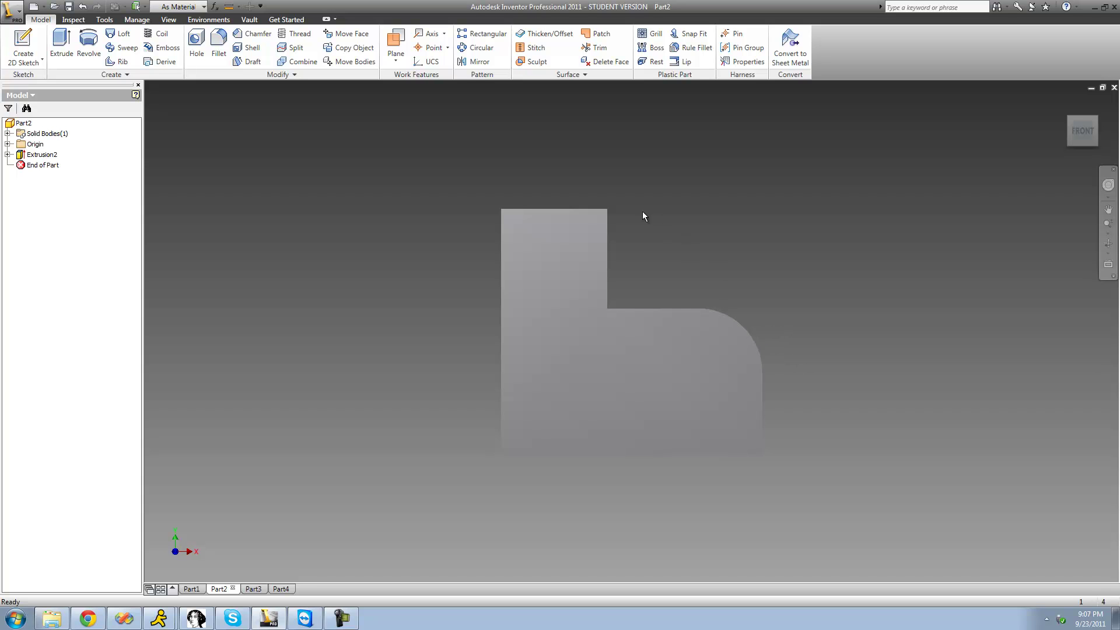
left_click(1108, 244)
left_click_drag(700, 326, 627, 350)
right_click(627, 350)
left_click(654, 355)
left_click(395, 59)
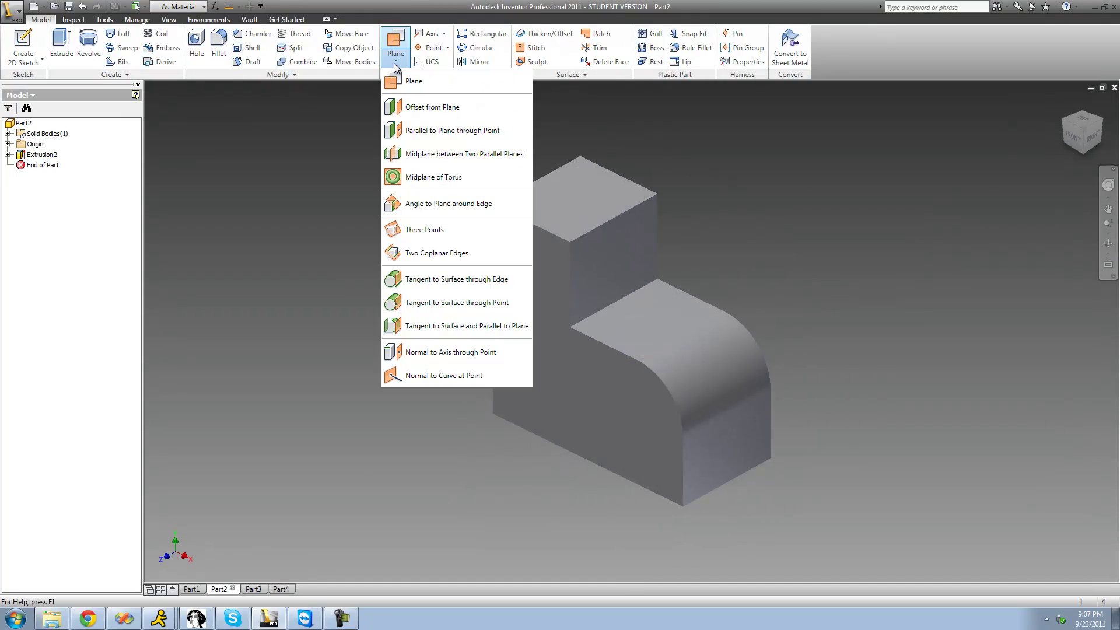
Create Work Plane1 tangent to the L-block's curved face through the tall section's top edge, and orbit to check it
left_click(491, 282)
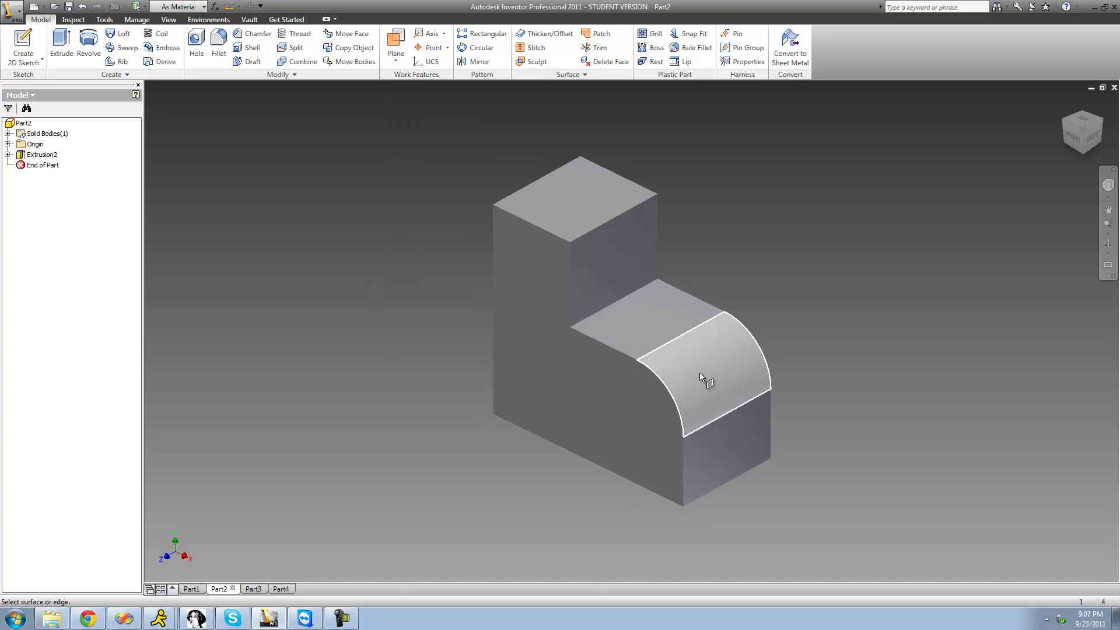
left_click(666, 373)
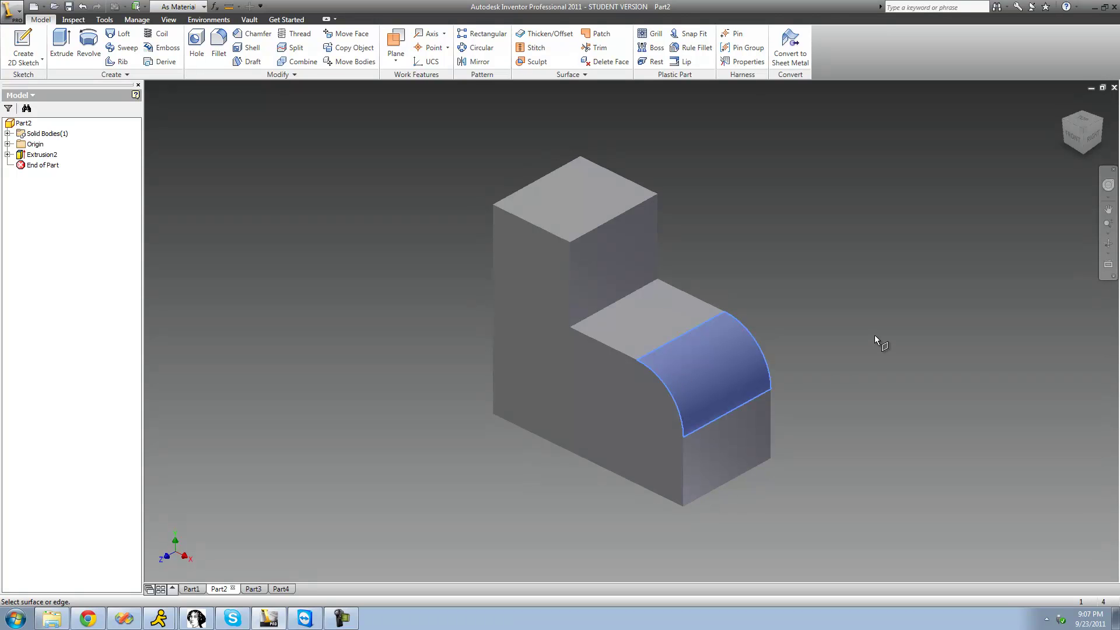
left_click(606, 225)
left_click(1108, 244)
left_click_drag(665, 332, 715, 324)
right_click(716, 324)
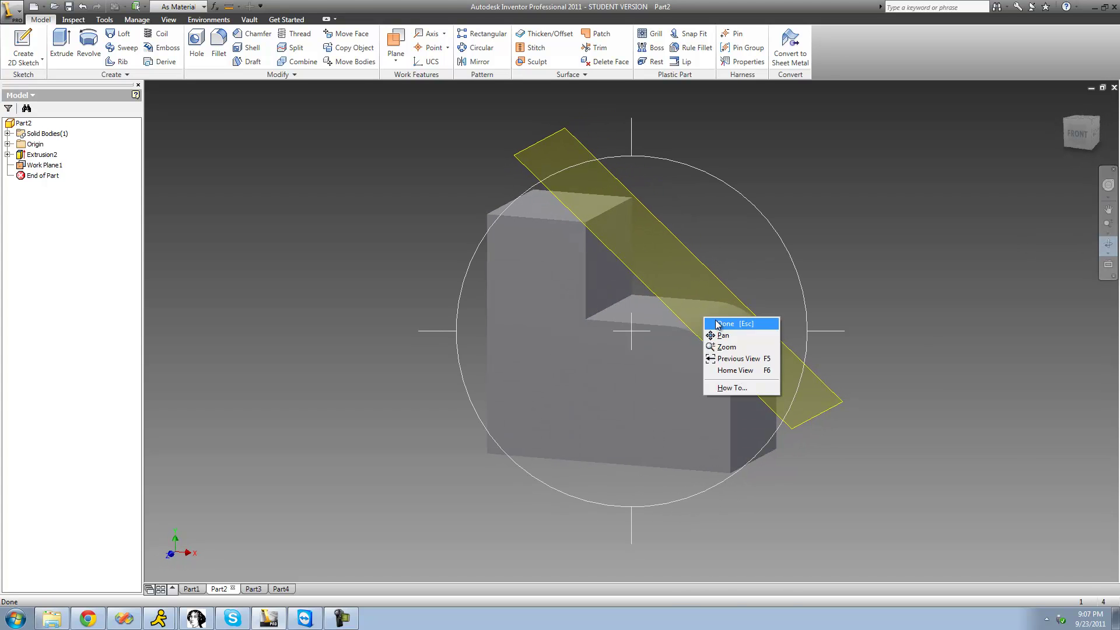
left_click(723, 324)
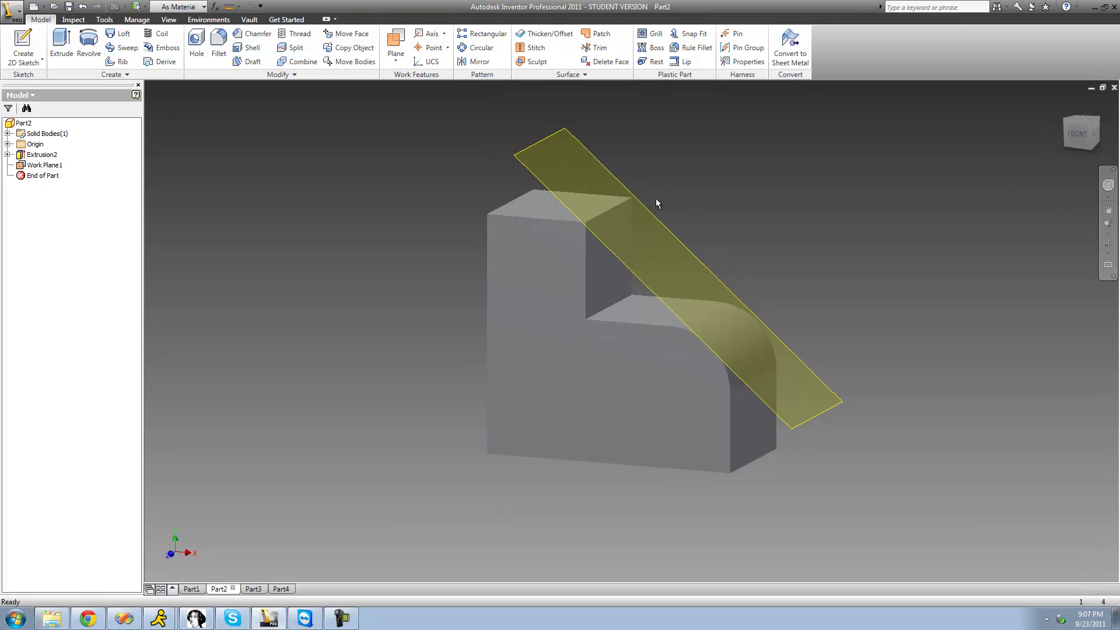
left_click(1078, 133)
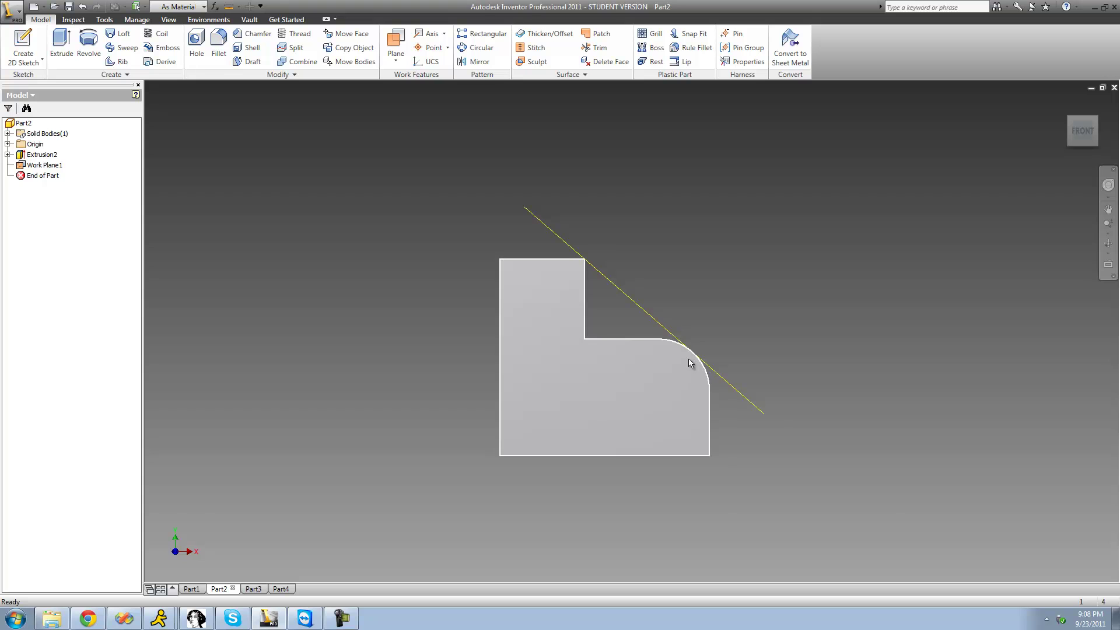
scroll(691, 356, "up", 3)
scroll(692, 353, "up", 5)
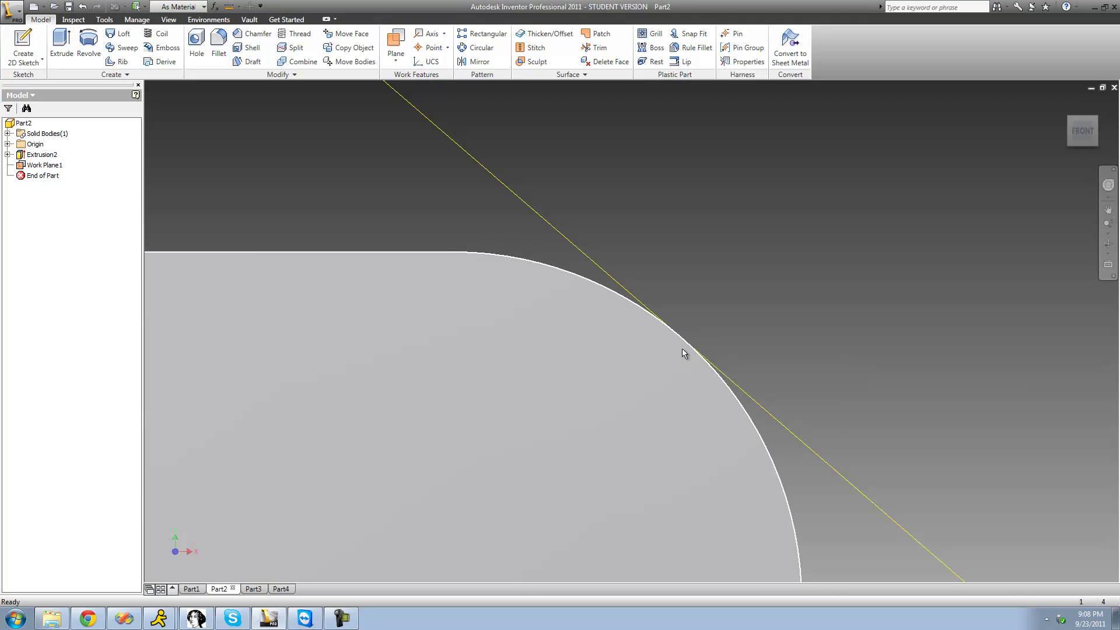
scroll(821, 330, "down", 5)
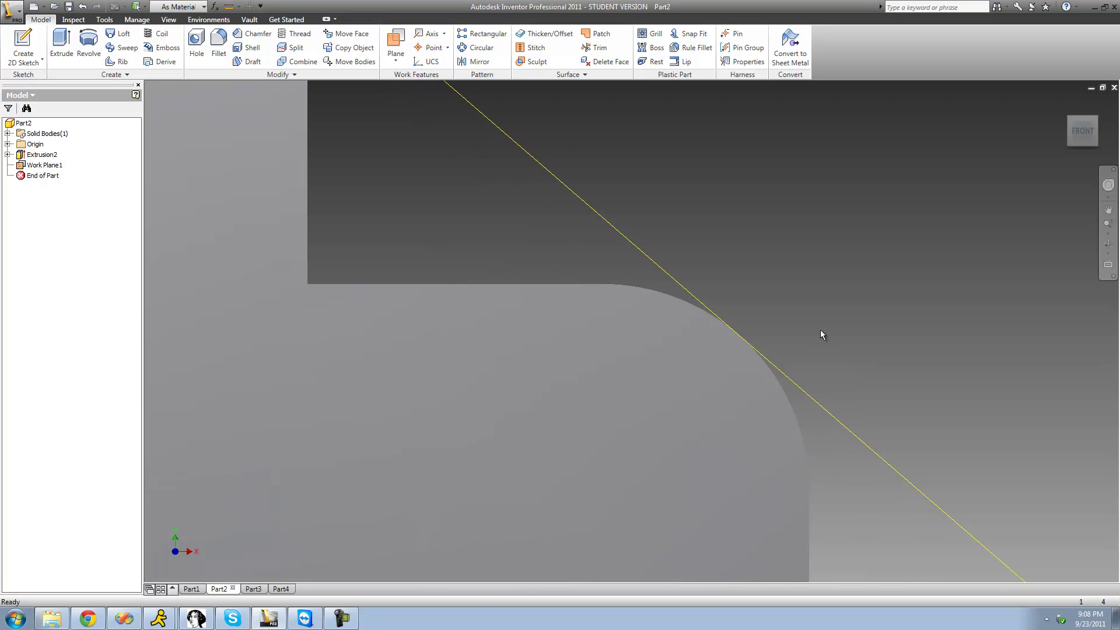
left_click(1109, 244)
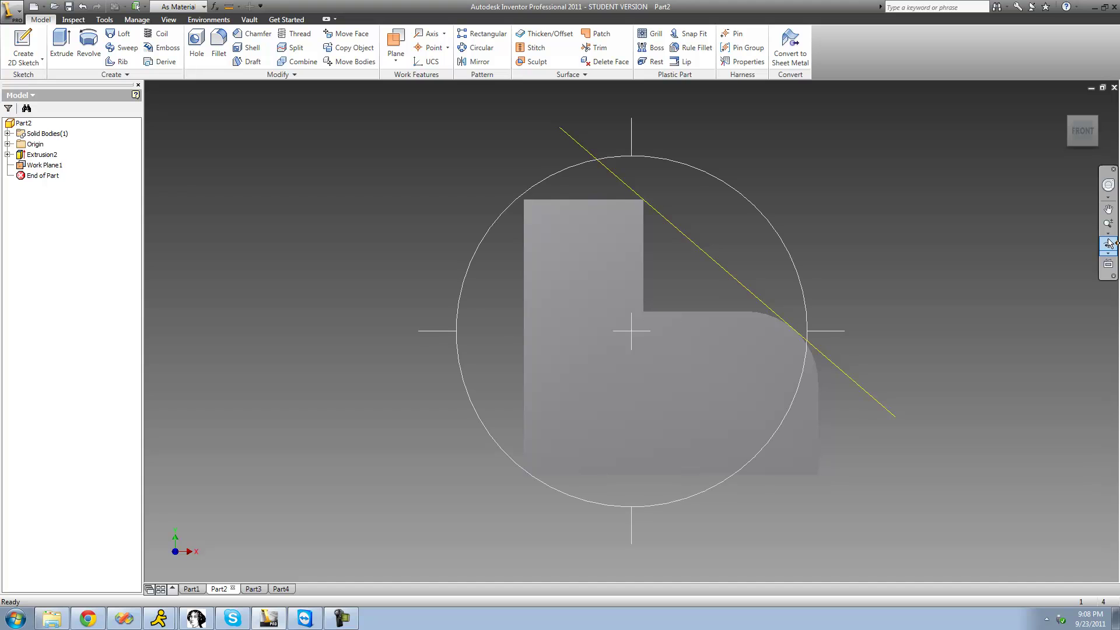
left_click_drag(715, 278, 637, 293)
right_click(636, 293)
left_click(647, 299)
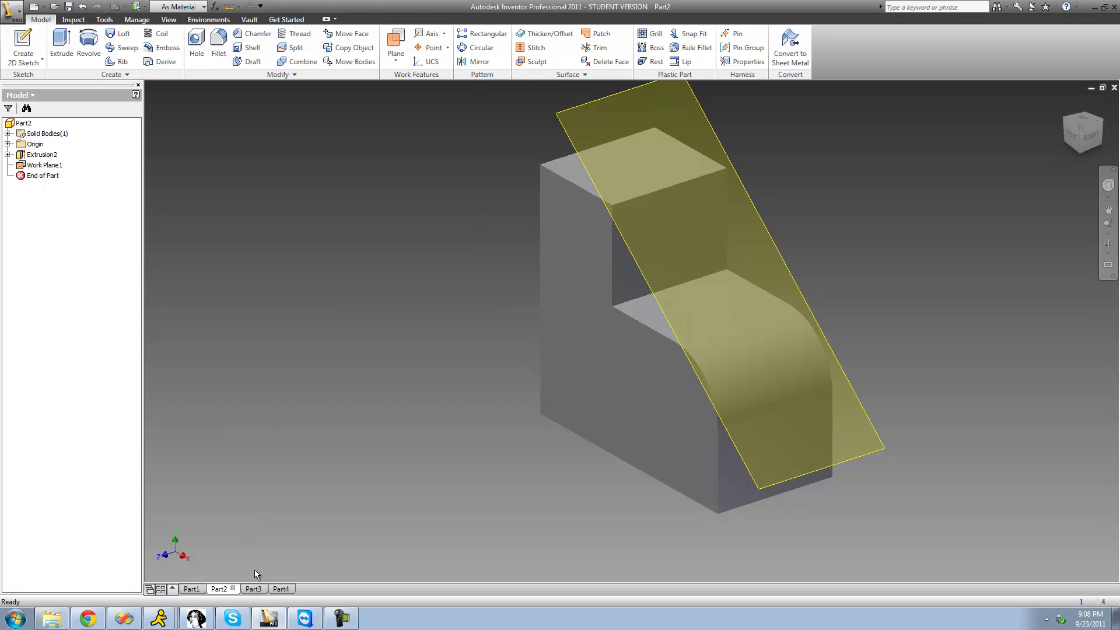
In Part3, start a Tangent to Surface through Point plane on the cylinder's curved side
left_click(254, 589)
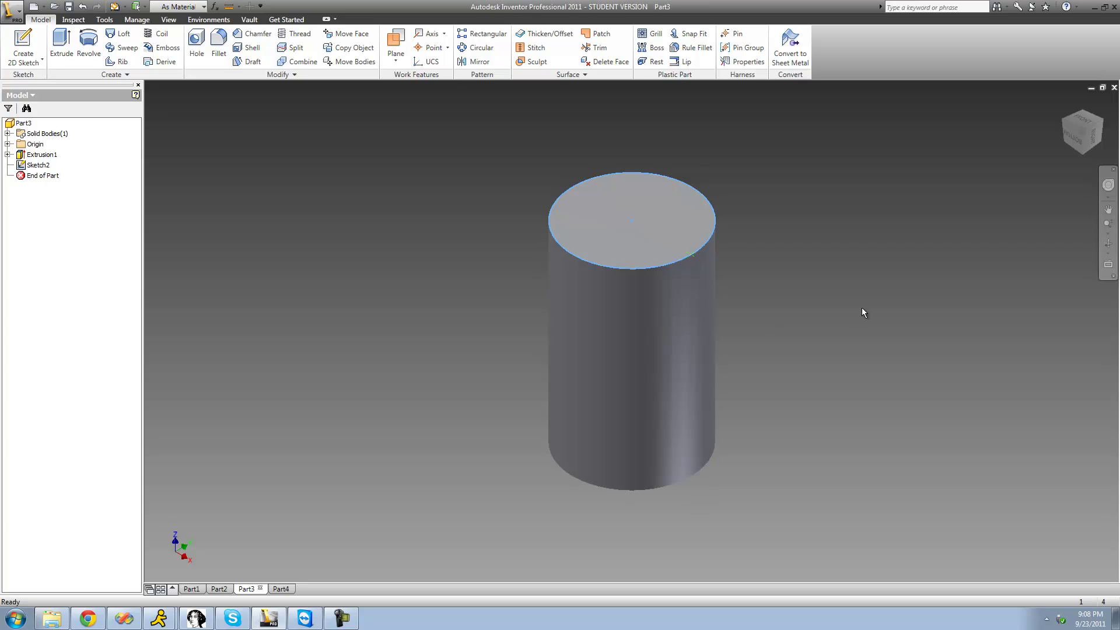
left_click(396, 58)
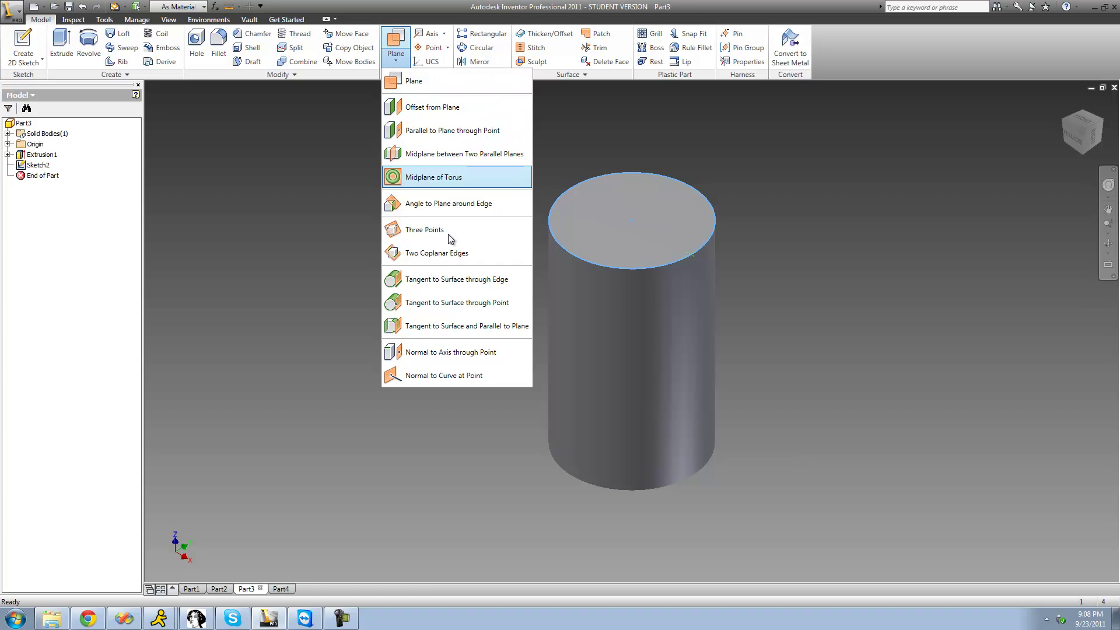
left_click(484, 308)
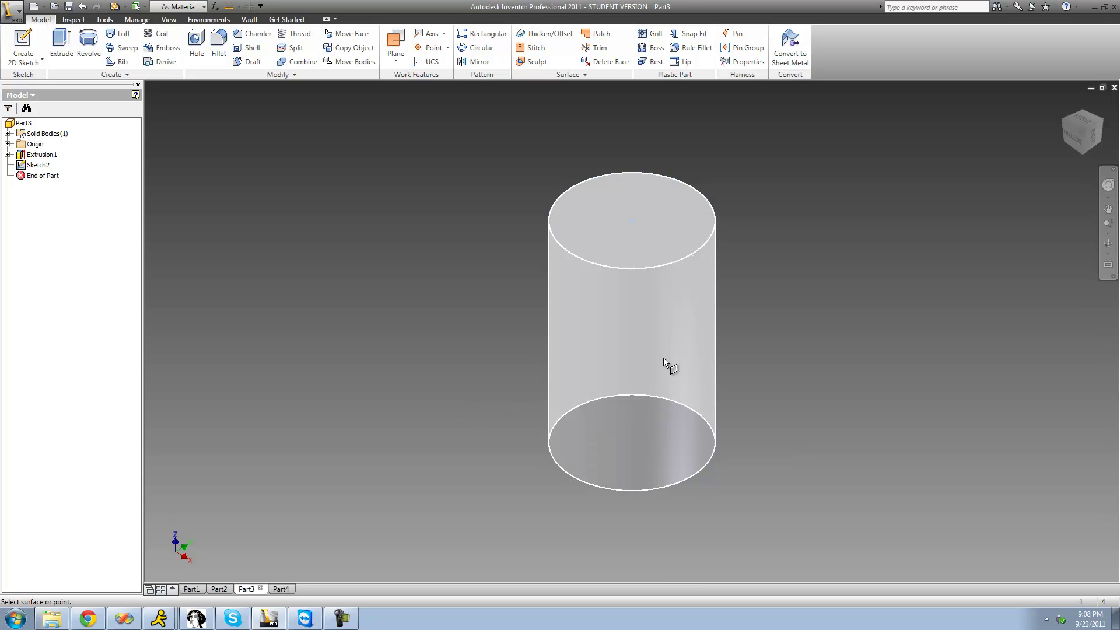
left_click(664, 360)
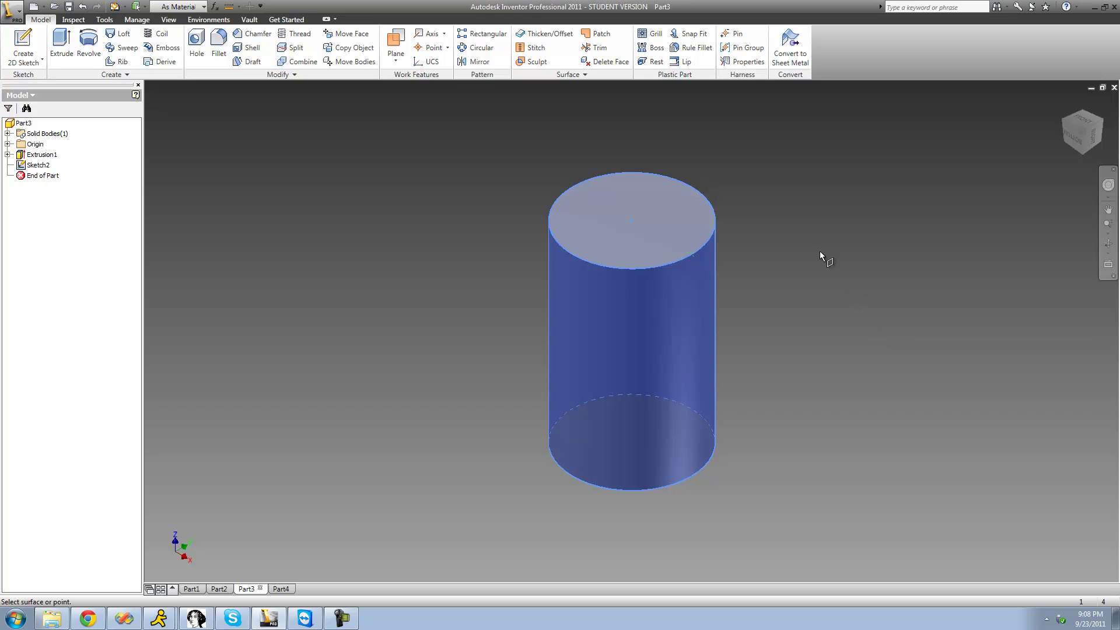
left_click(690, 255)
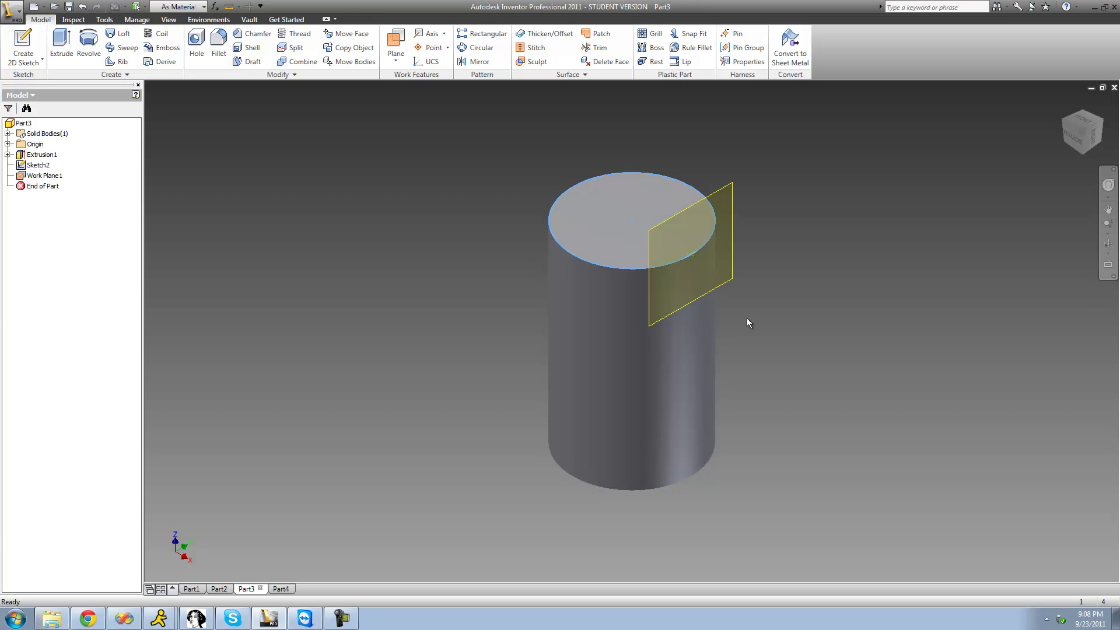
left_click(1109, 244)
left_click_drag(740, 260, 769, 292)
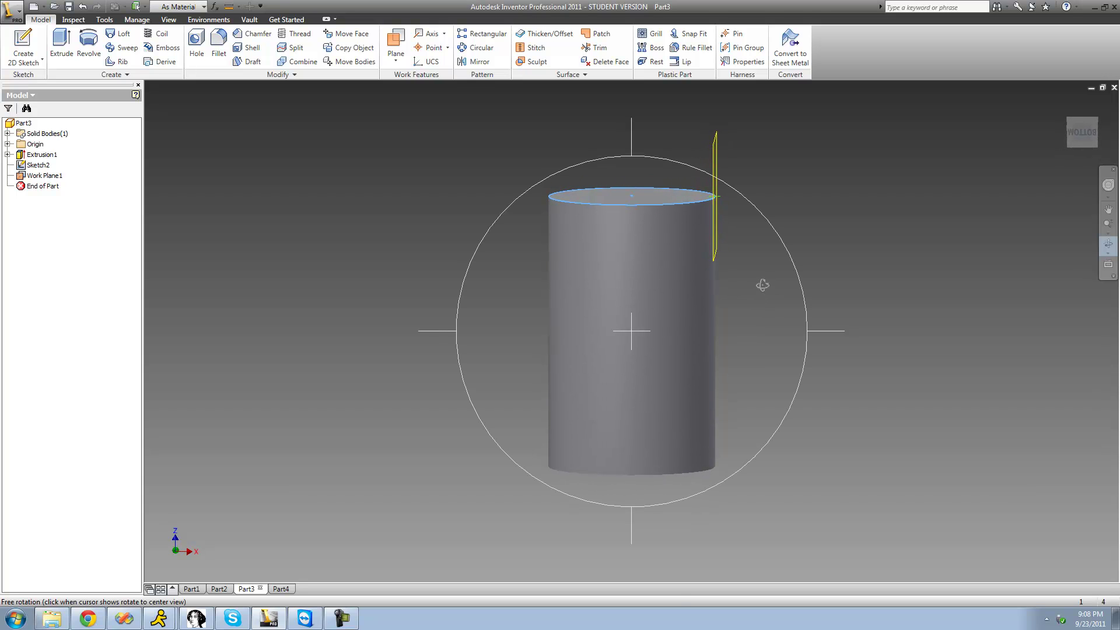
right_click(769, 292)
left_click(782, 293)
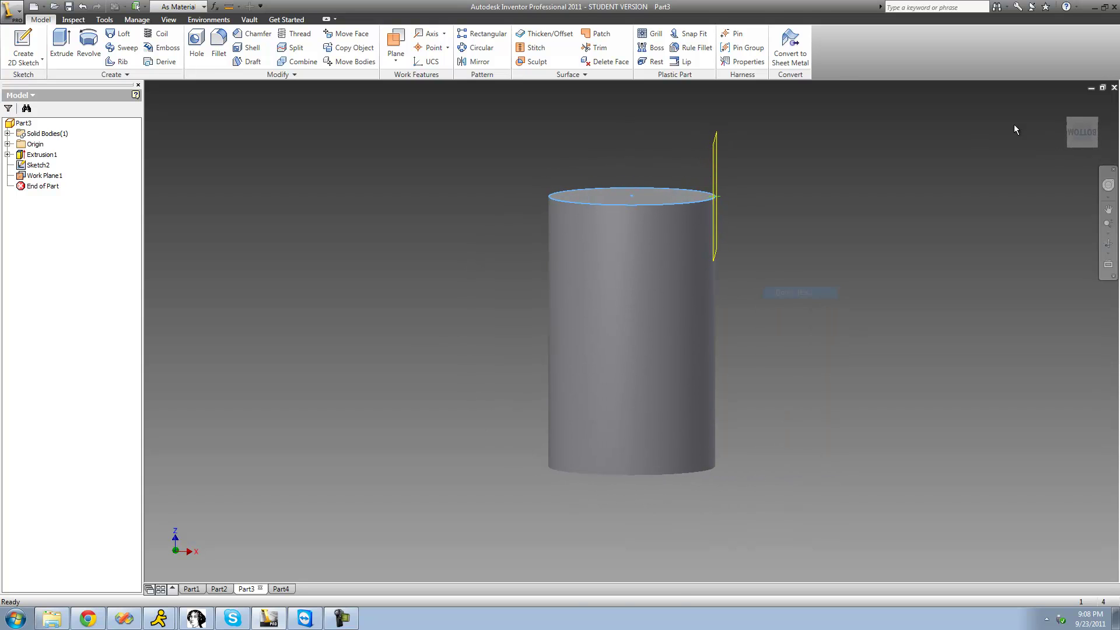
left_click(1076, 145)
scroll(709, 239, "down", 2)
scroll(705, 238, "down", 3)
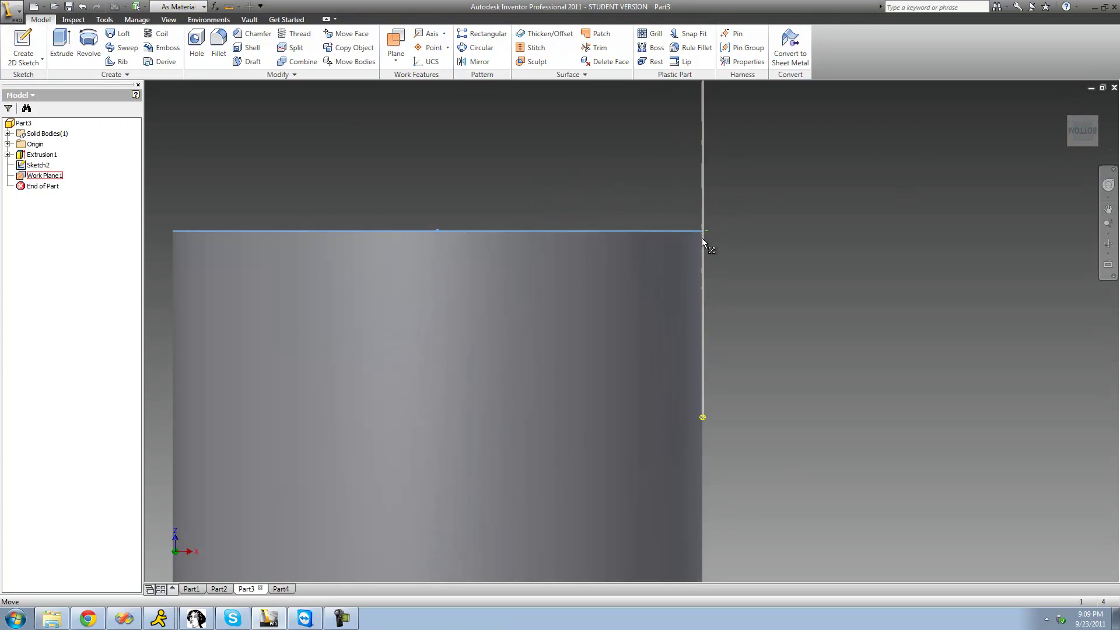